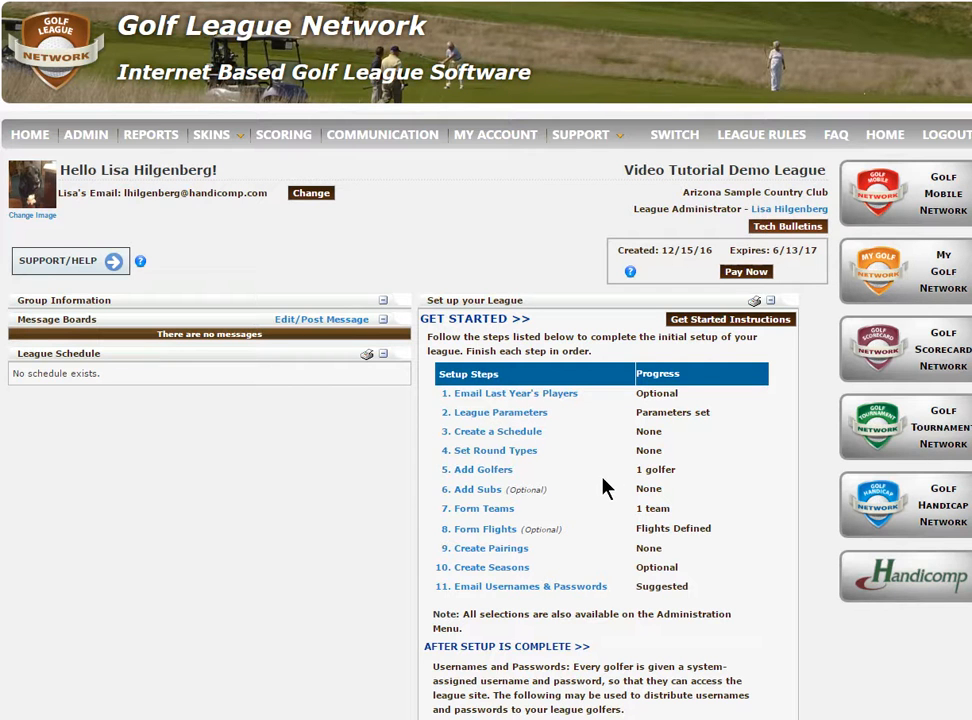
Start creating a league schedule and set the league start date to 03/06/17.
click(507, 437)
click(474, 441)
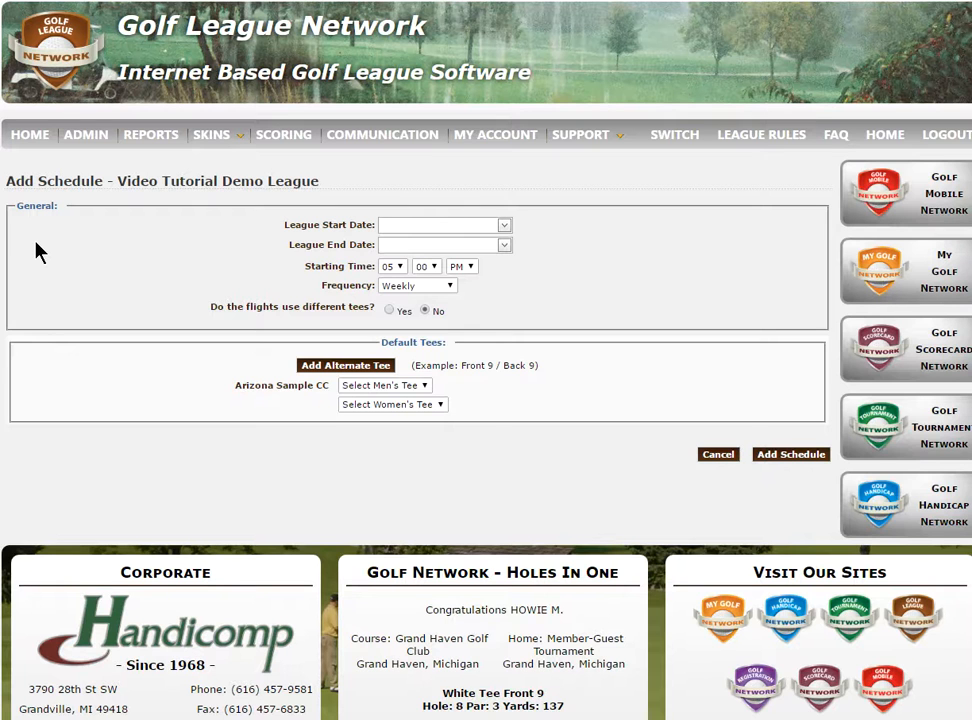
click(506, 228)
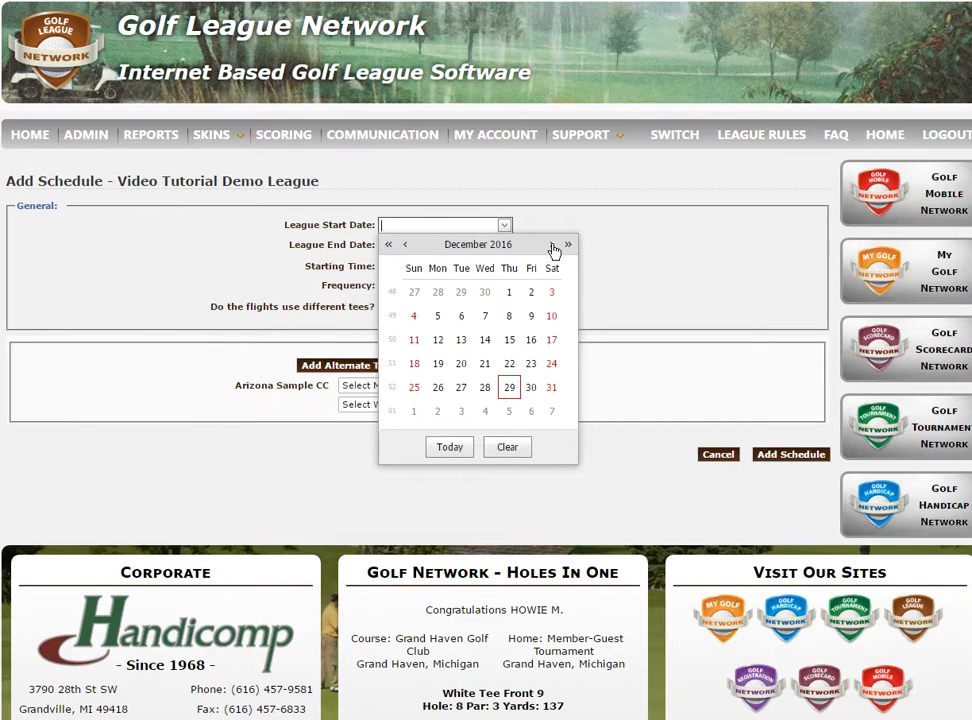
click(553, 246)
click(553, 246)
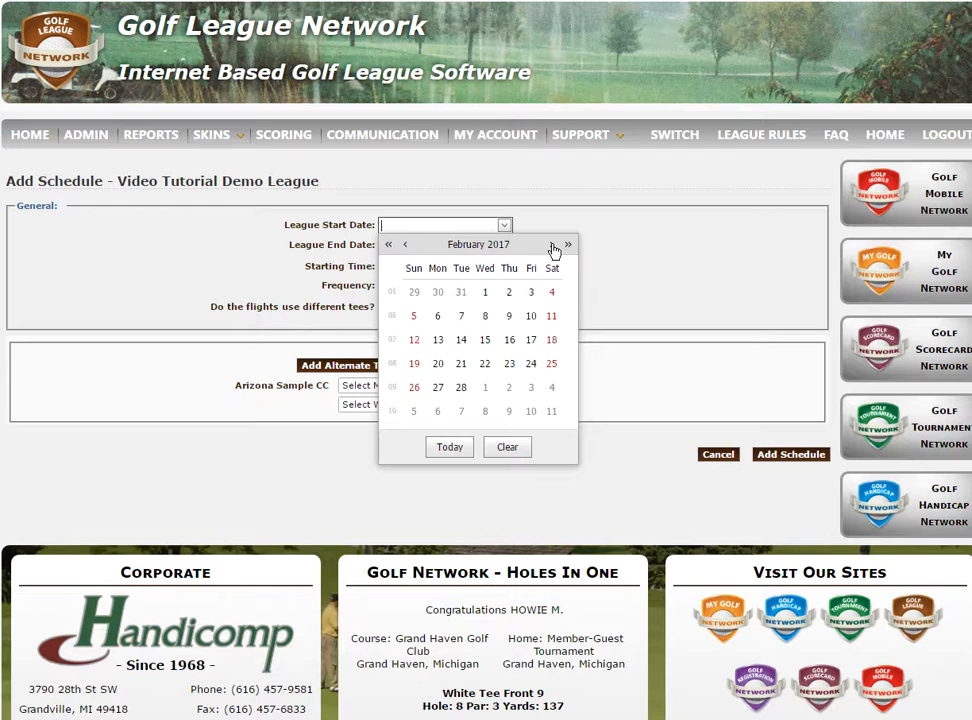
click(553, 246)
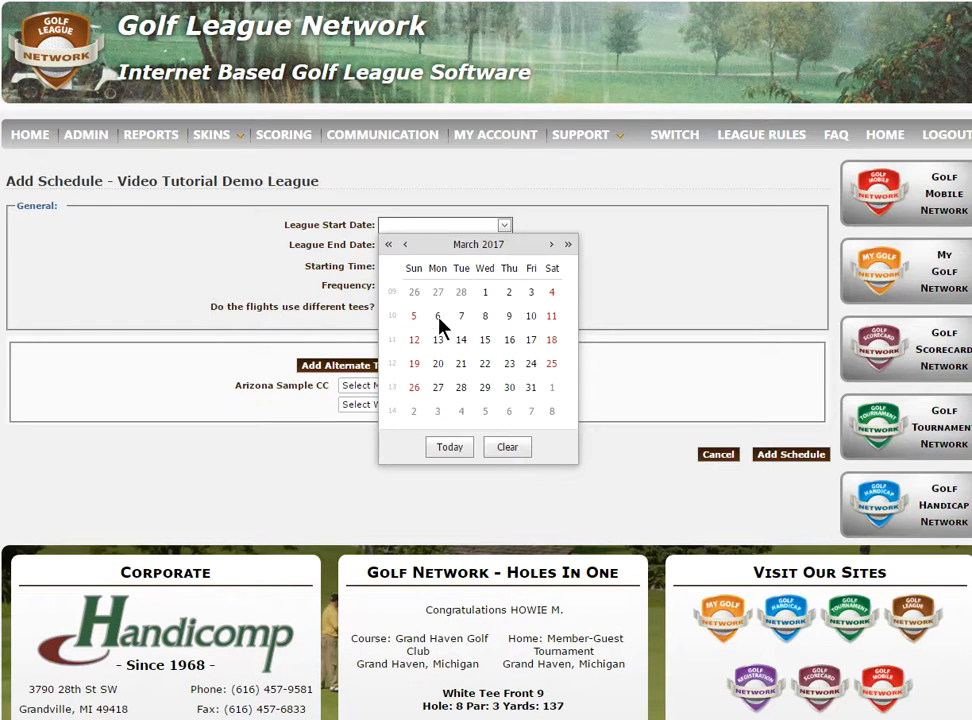
click(438, 317)
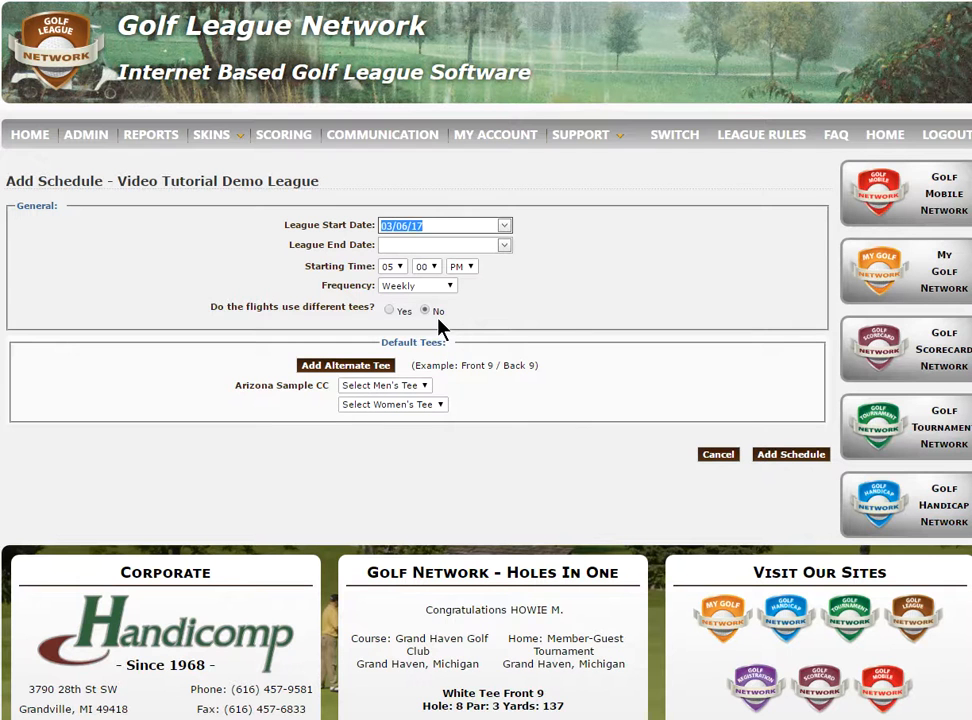
Set the league end date to 09/18/17.
click(504, 245)
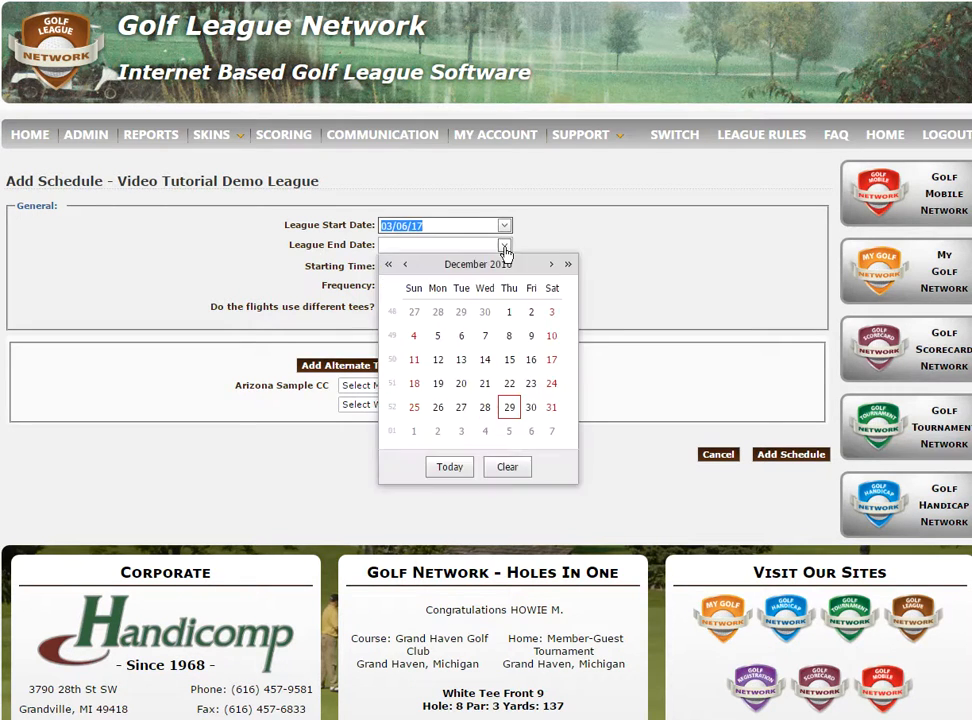
click(550, 265)
click(550, 265)
click(550, 265)
click(549, 265)
click(549, 265)
click(549, 265)
click(549, 265)
click(549, 265)
click(549, 265)
click(440, 390)
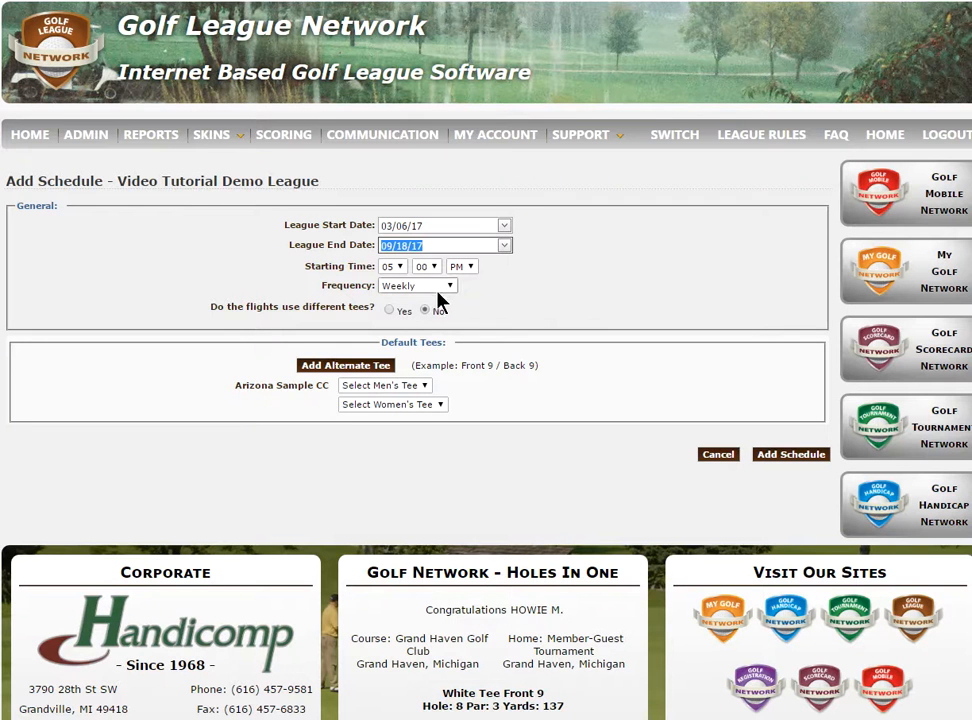
Check the starting time hour and minute choices, keeping 05:00 PM, and choose Weekly as the schedule frequency.
click(402, 267)
click(402, 267)
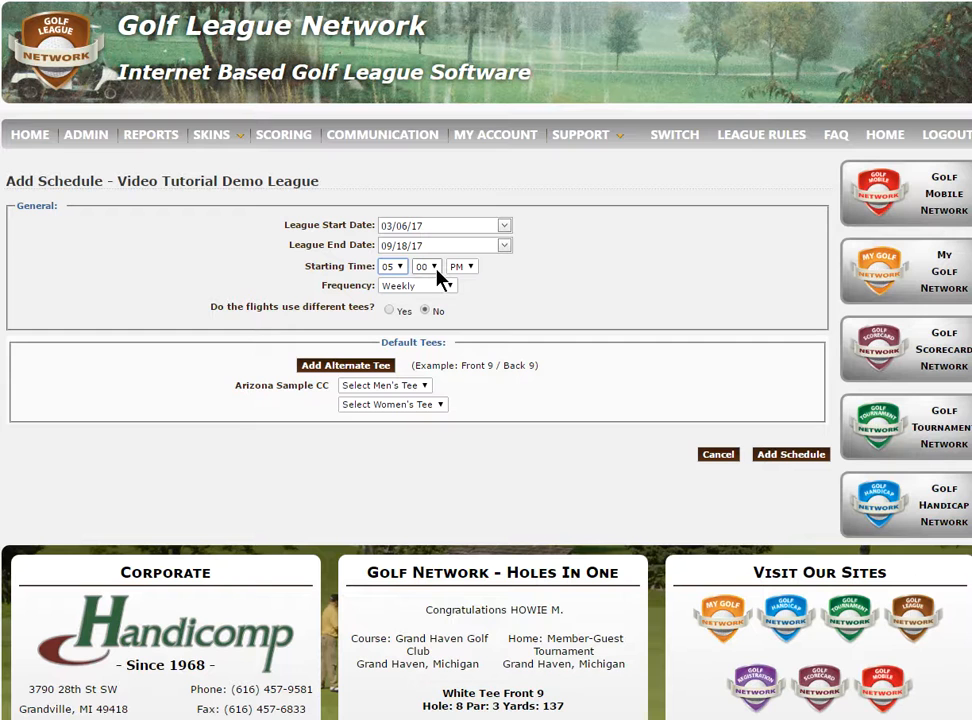
click(436, 269)
click(435, 269)
click(451, 288)
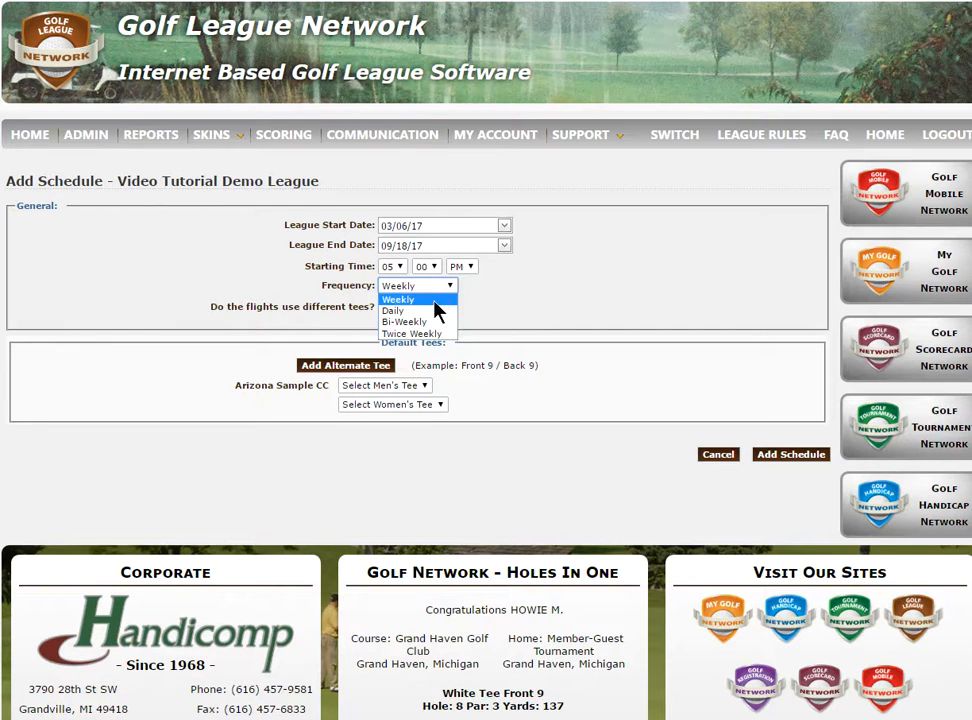
click(437, 300)
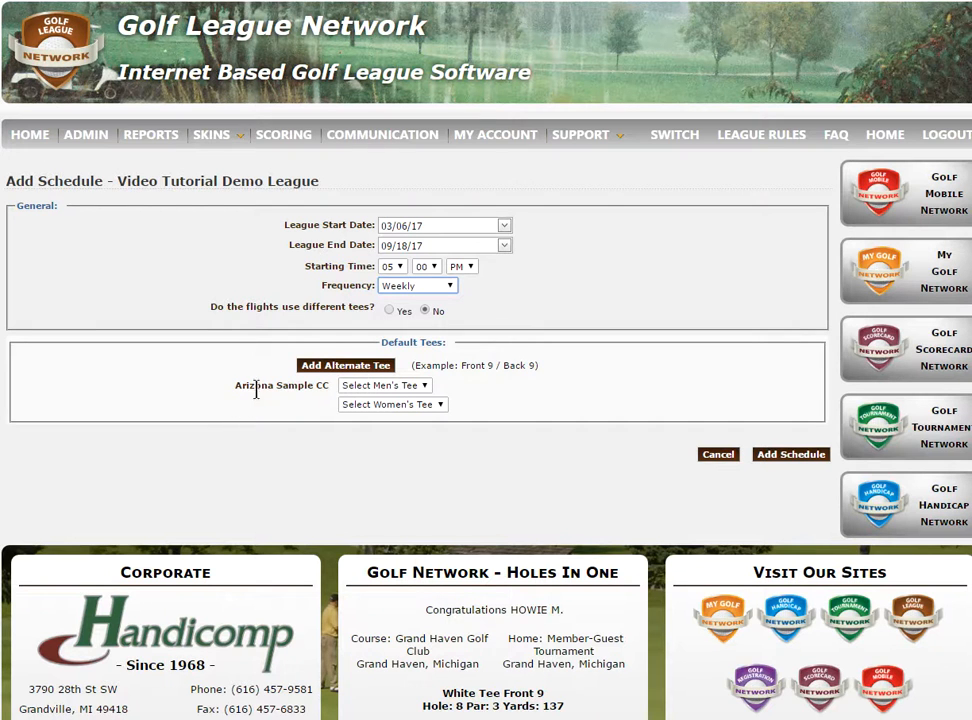
Add an alternate default tee and set the two men's tees to Blue Front 9 and Blue Back 9.
click(368, 365)
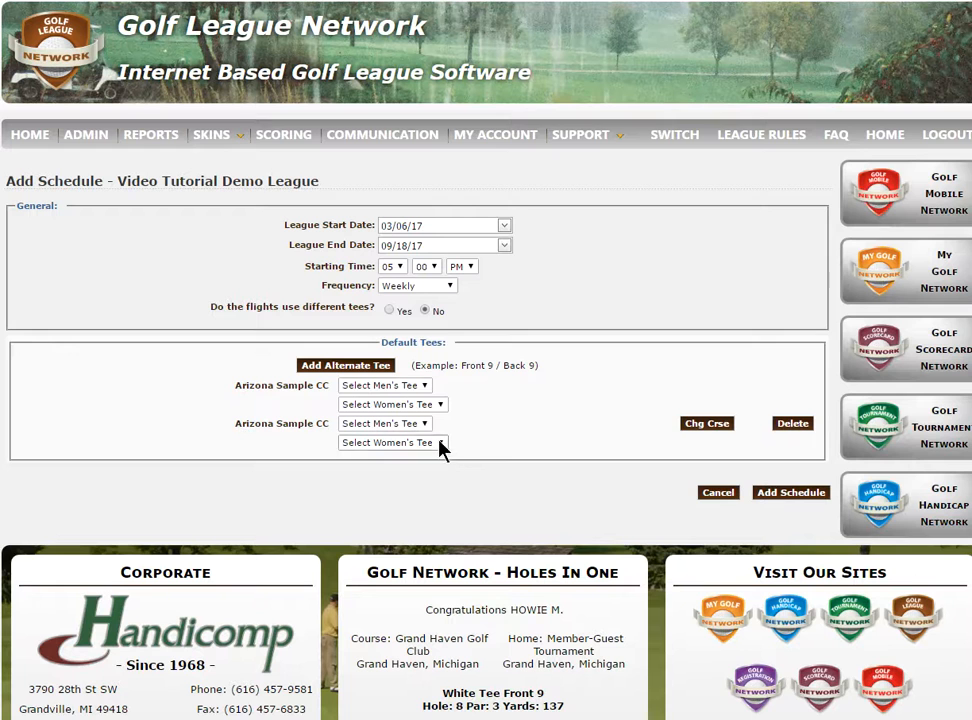
click(428, 386)
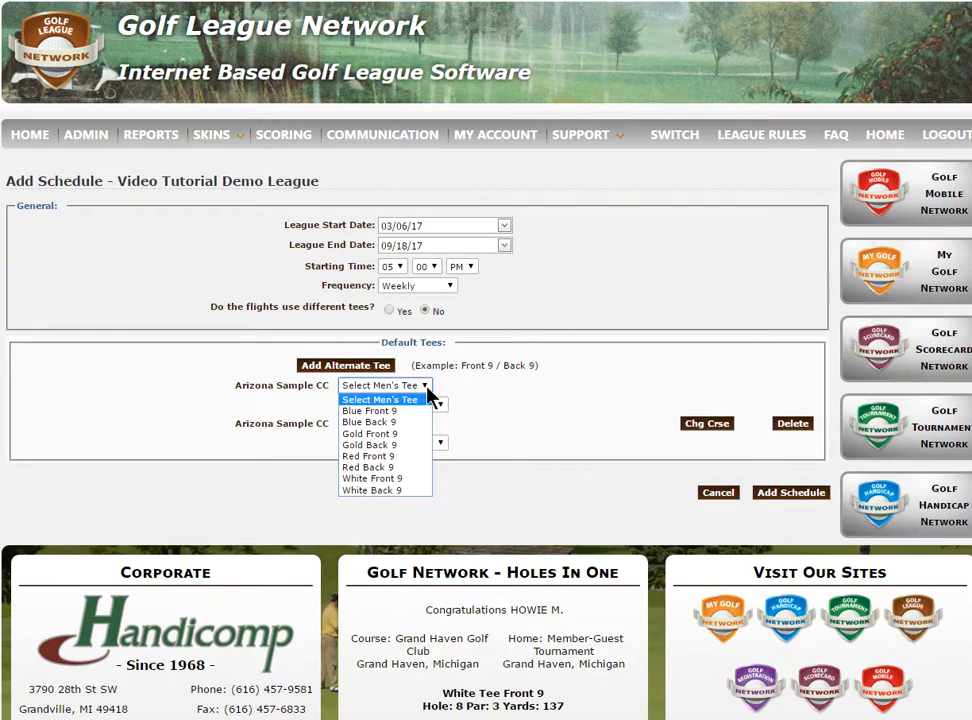
click(396, 411)
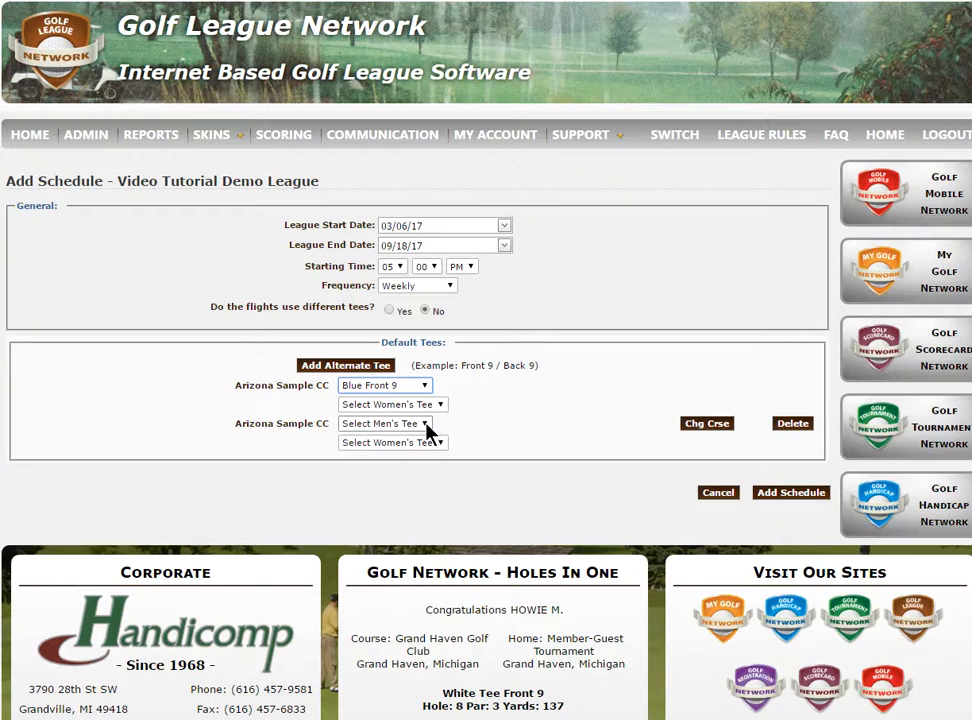
click(427, 424)
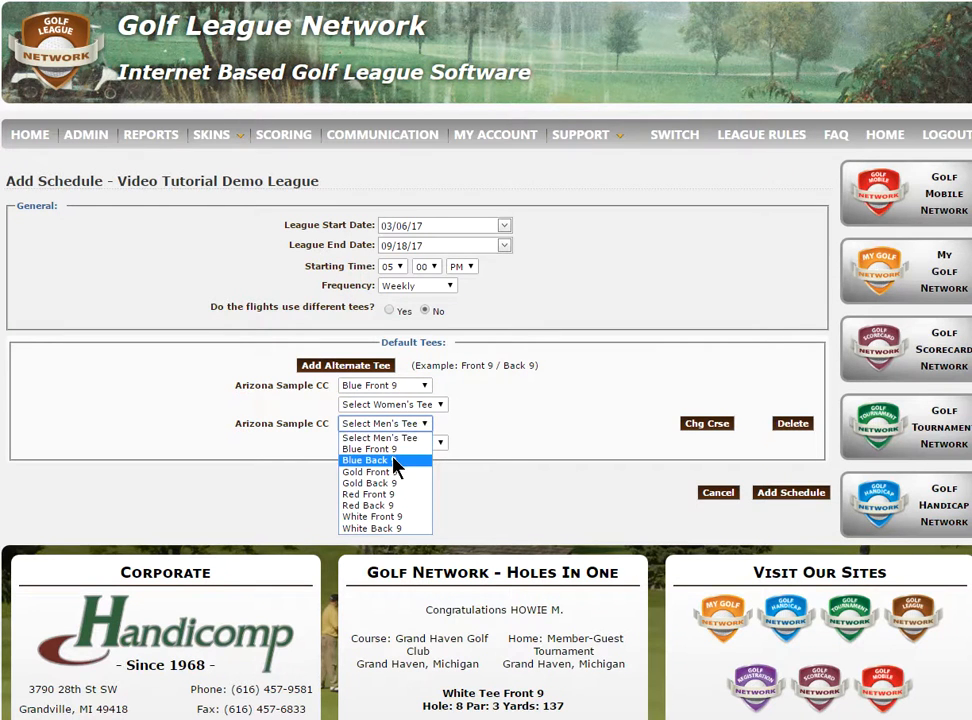
click(394, 461)
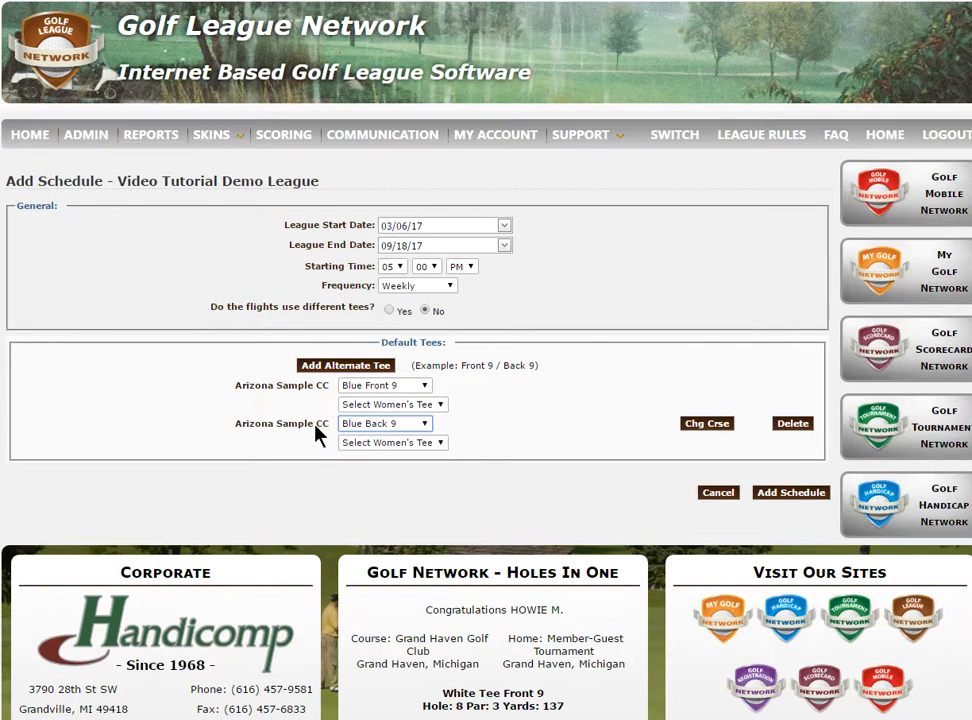
Delete the alternate default tee and reset the remaining default men's tee to unselected.
click(801, 503)
click(788, 423)
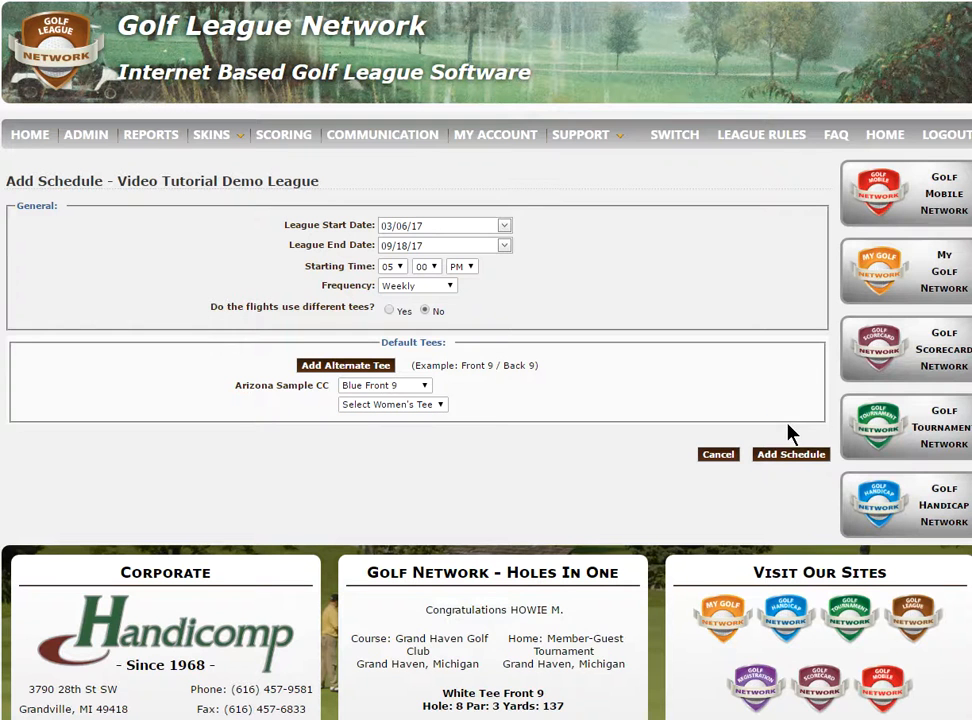
click(428, 386)
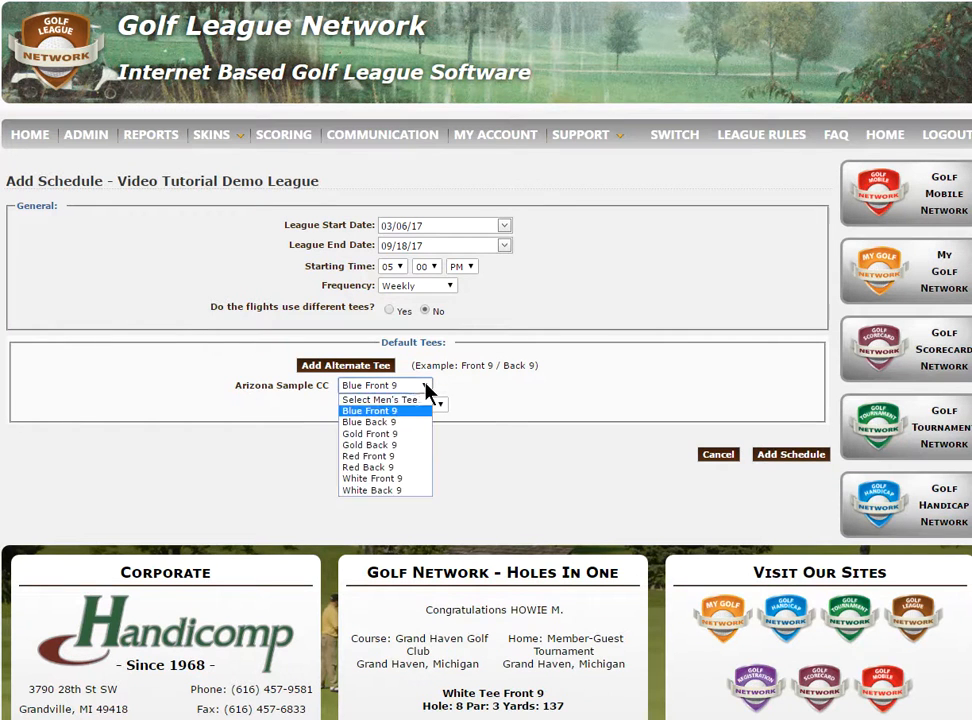
click(414, 401)
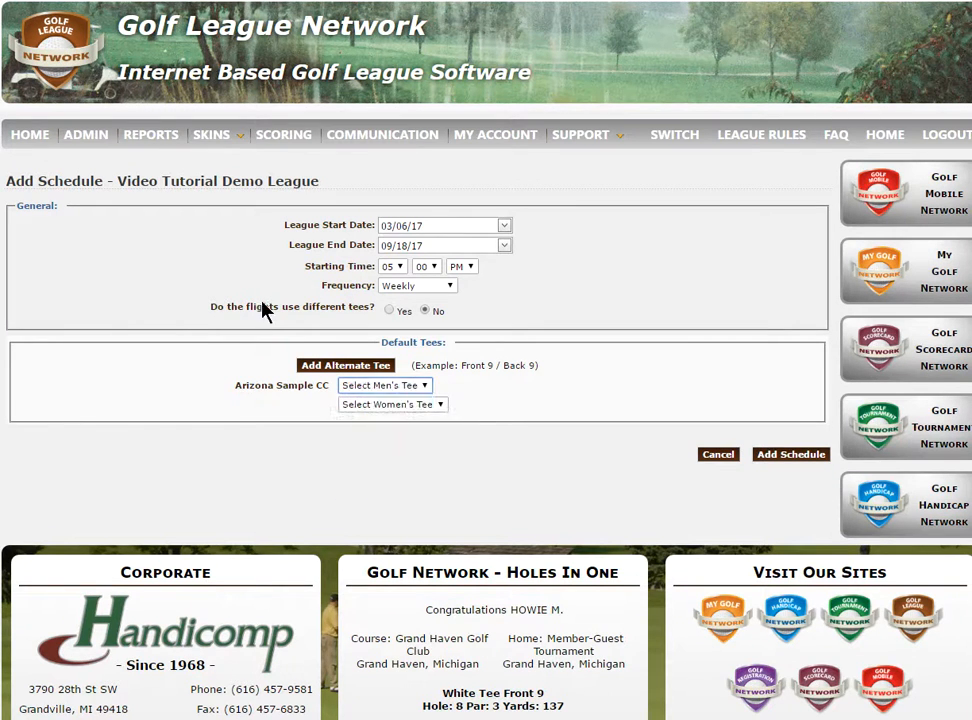
Specify that the flights use different tees and set the default men's tee to Blue Front 9.
click(389, 311)
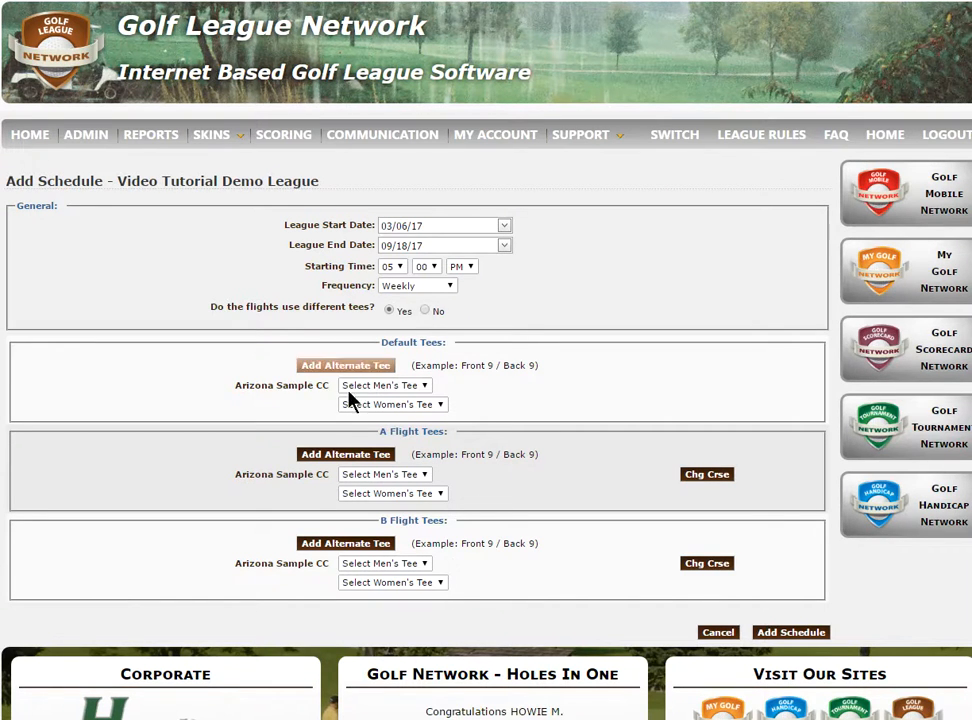
click(425, 393)
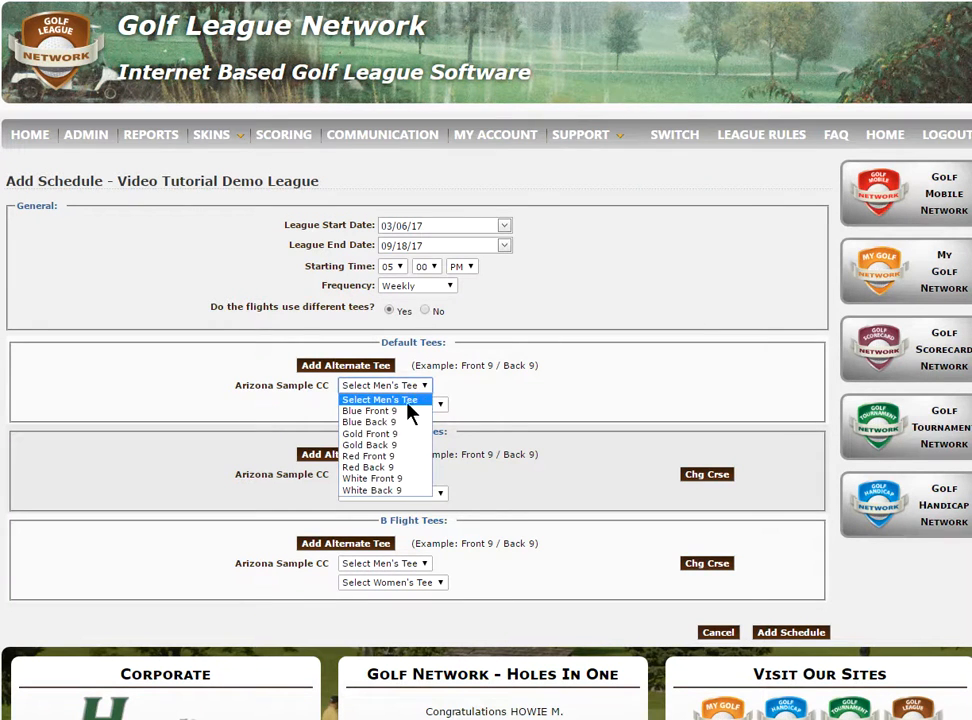
click(406, 411)
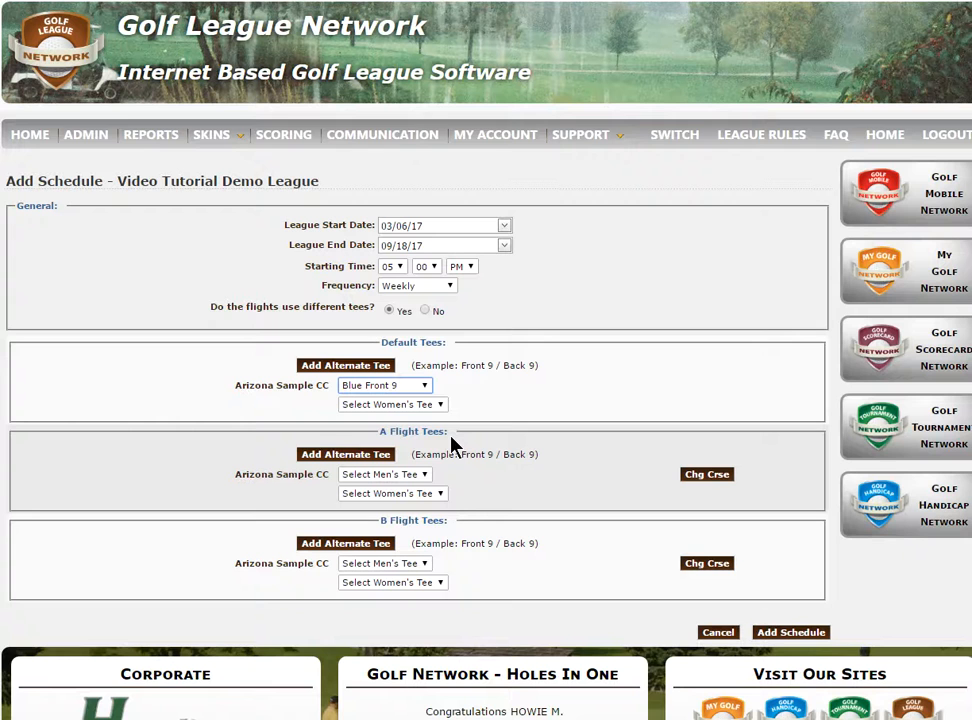
Add an alternate tee for the A Flight, setting its first men's tee to Blue Front 9 and the alternate to Blue Back 9.
click(362, 454)
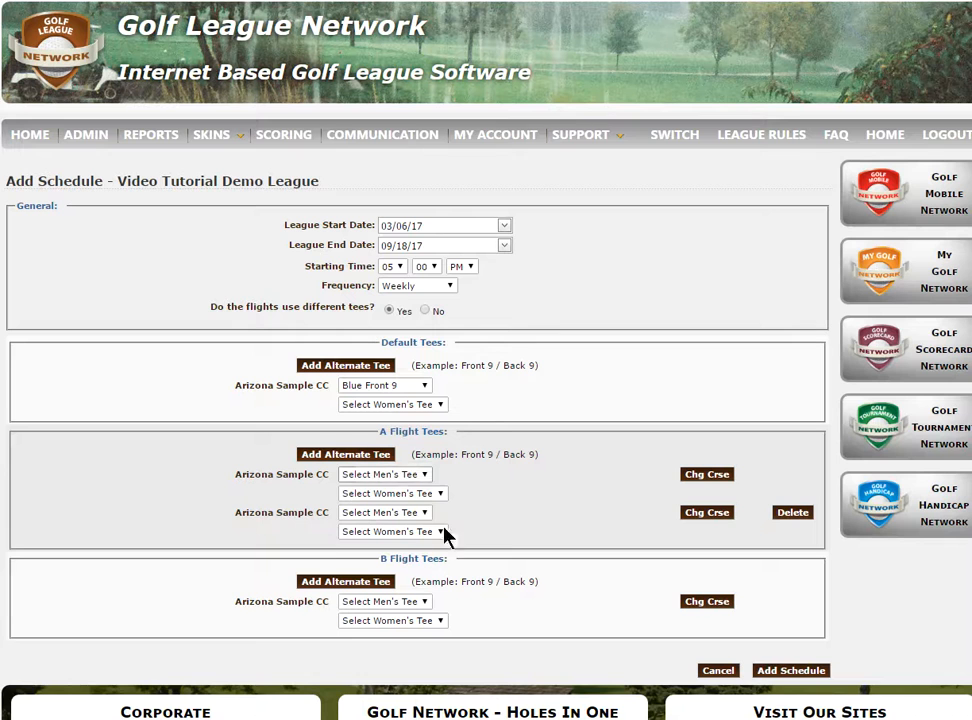
click(426, 478)
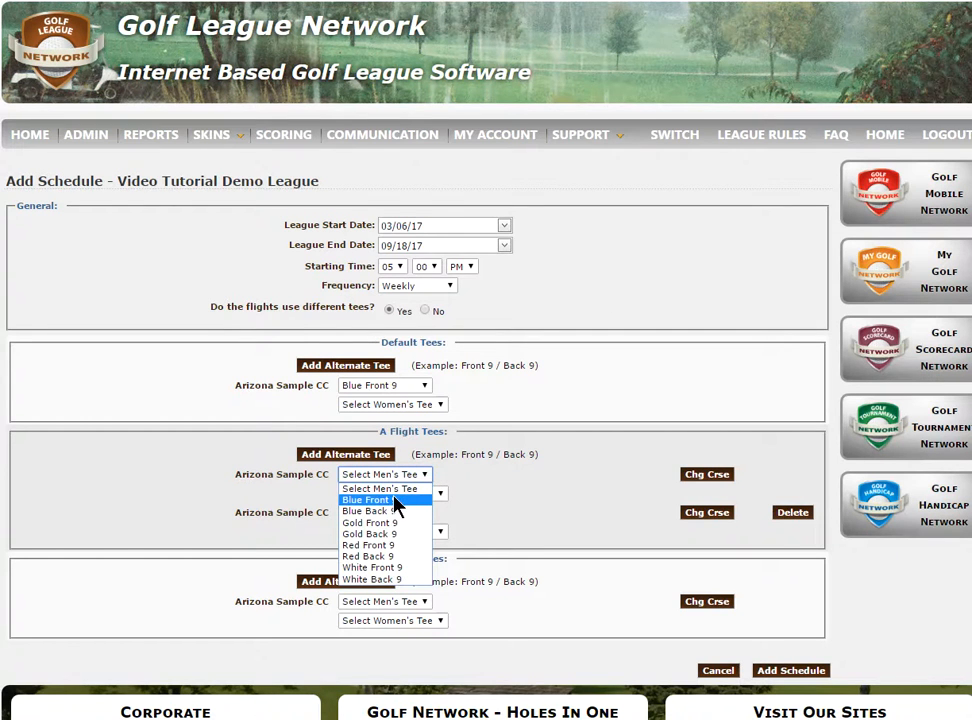
click(398, 505)
click(425, 513)
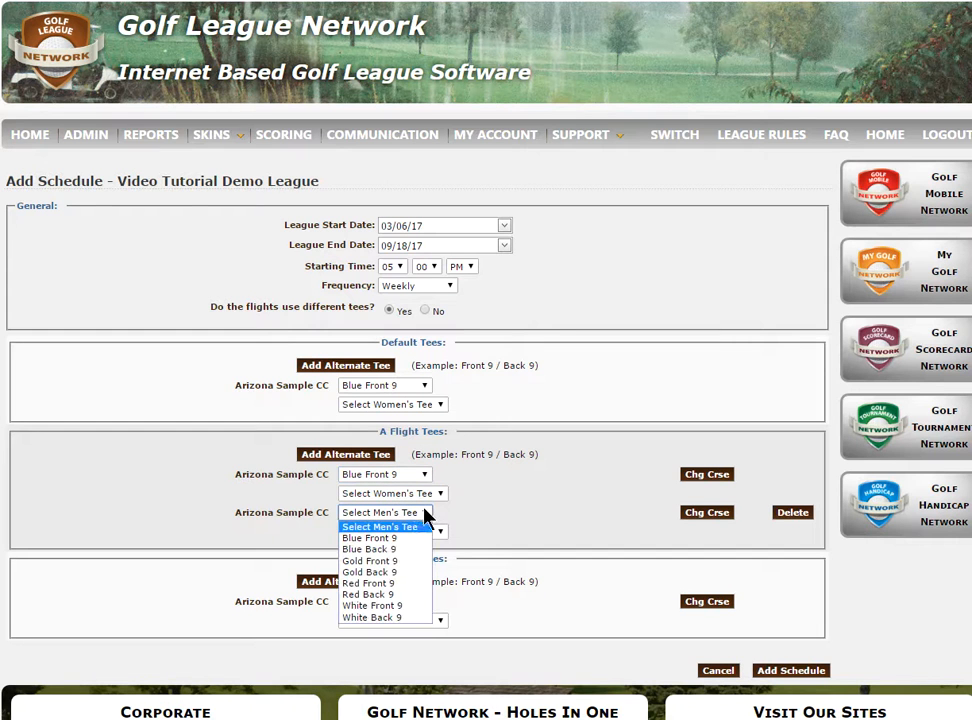
click(385, 549)
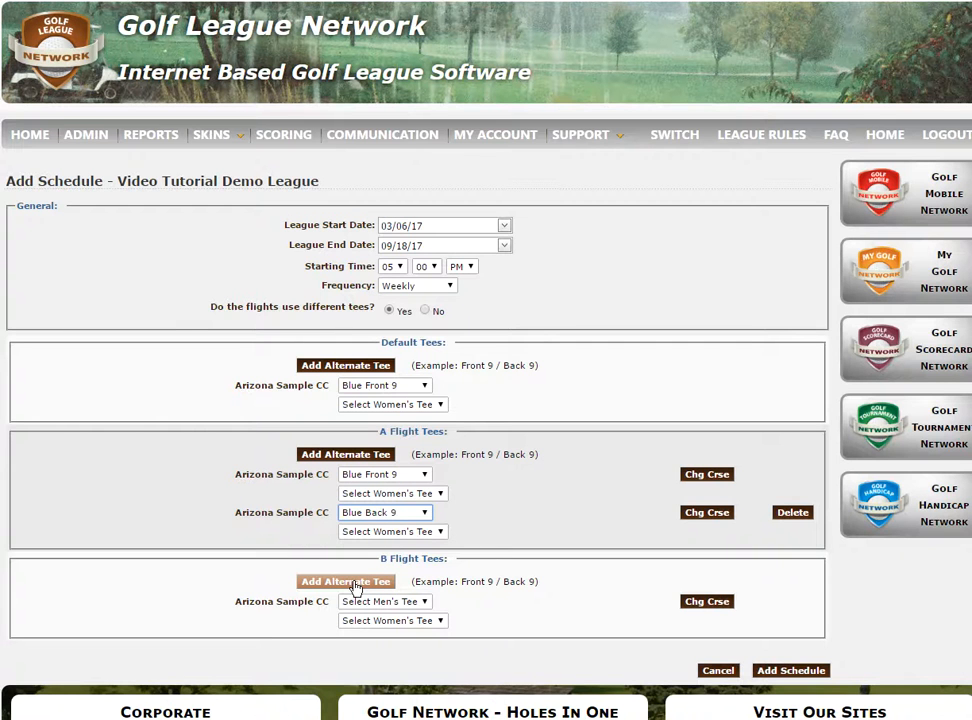
Add an alternate tee for the B Flight, setting its first men's tee to White Back 9 and the alternate to White Front 9.
click(355, 583)
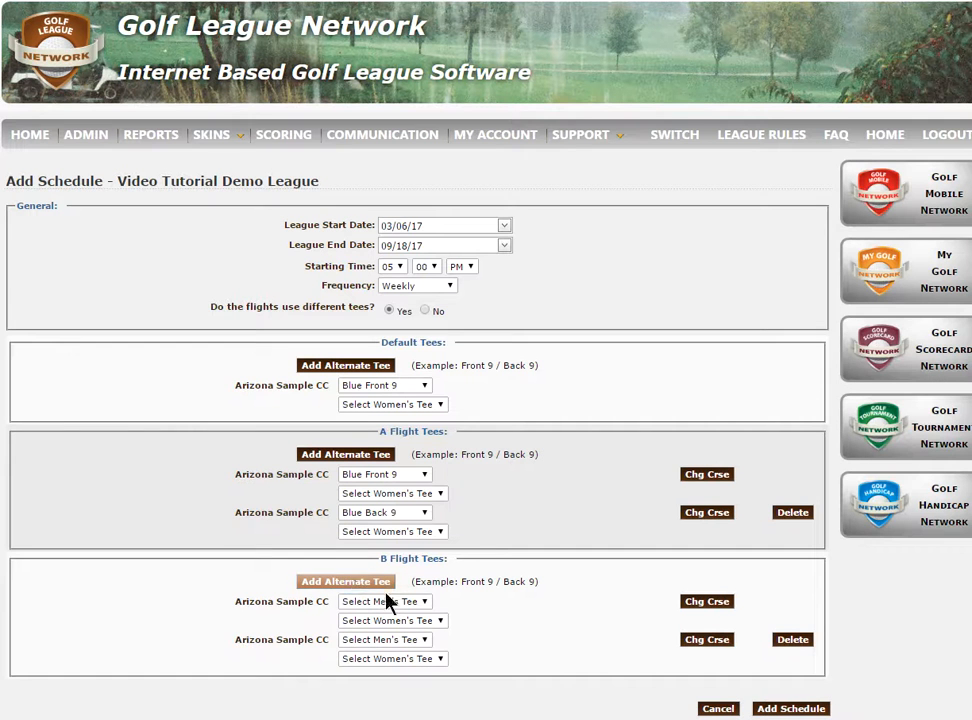
click(427, 602)
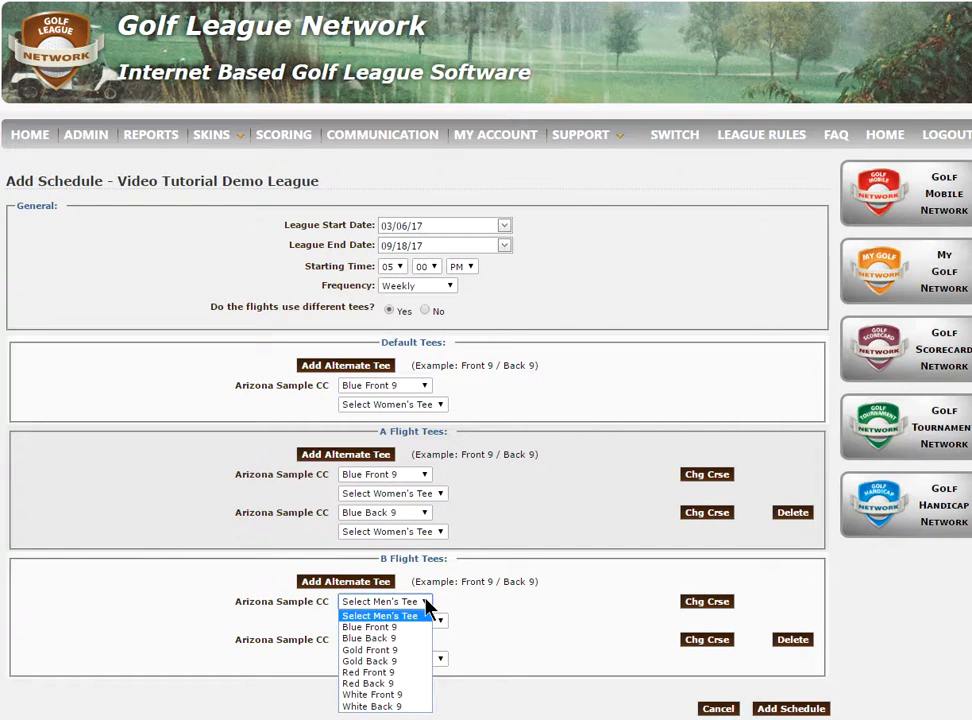
click(389, 707)
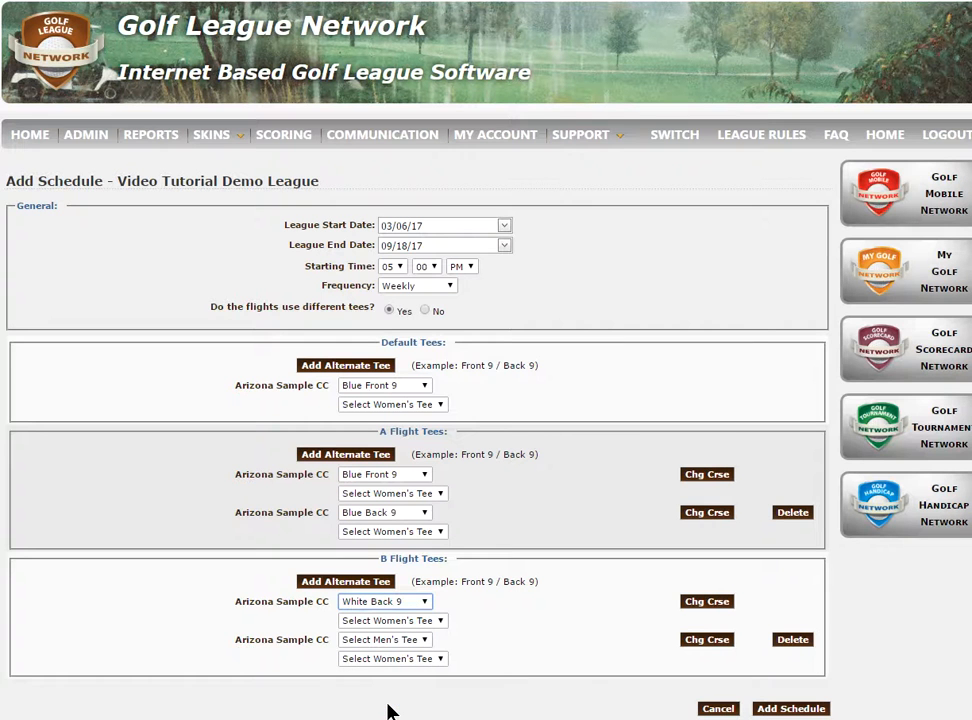
click(424, 640)
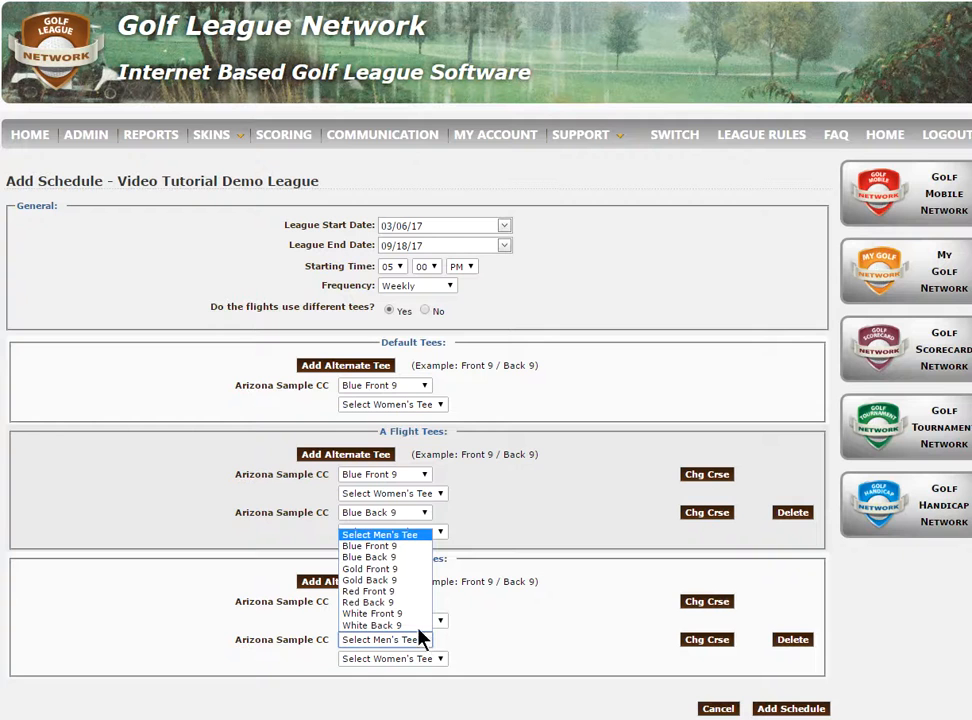
click(402, 614)
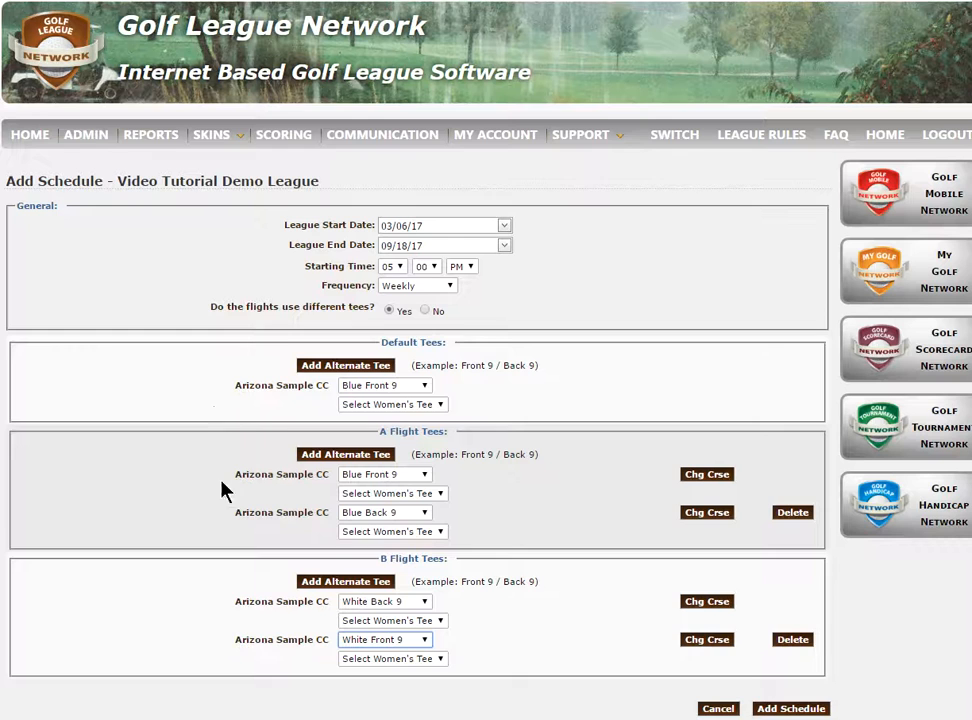
Add the schedule with the configured dates and tees, and review the league's list of rounds.
scroll(477, 508, down, 3)
click(785, 552)
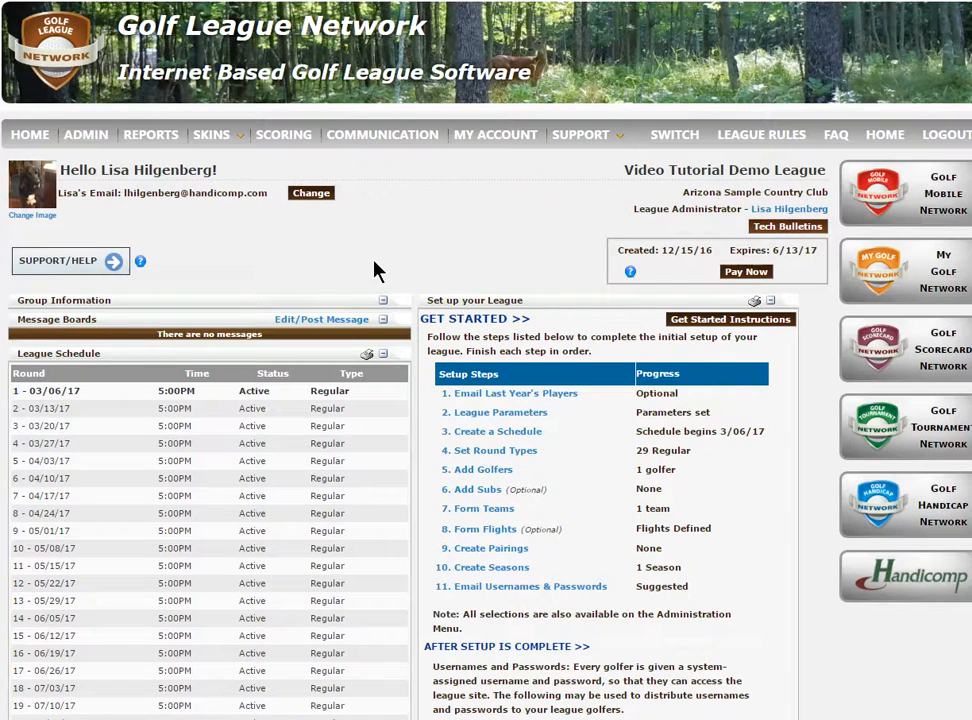
scroll(376, 270, down, 3)
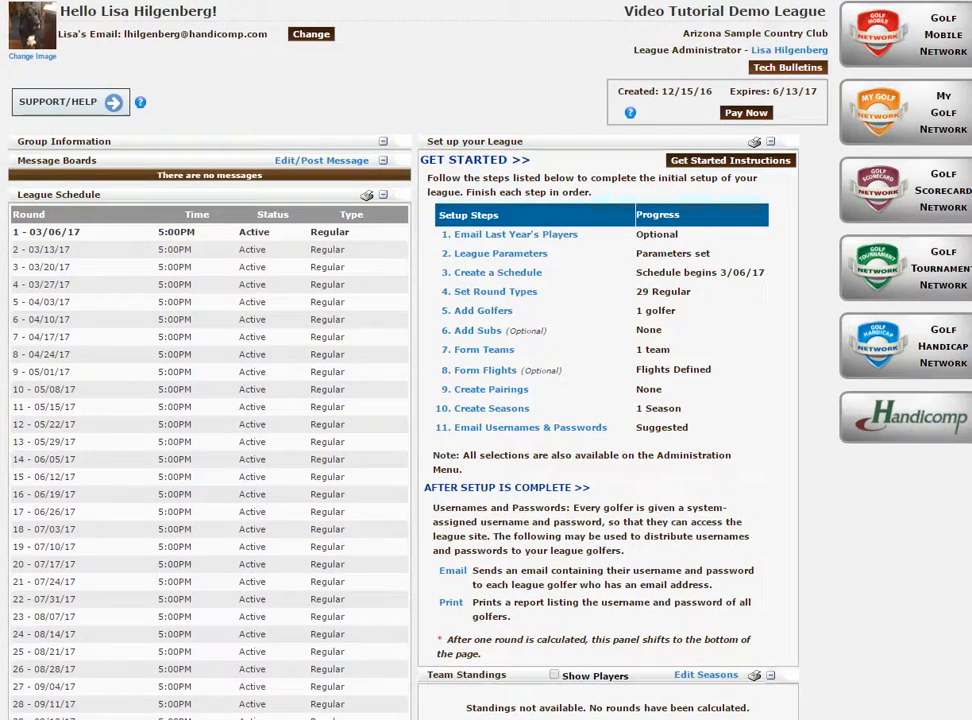